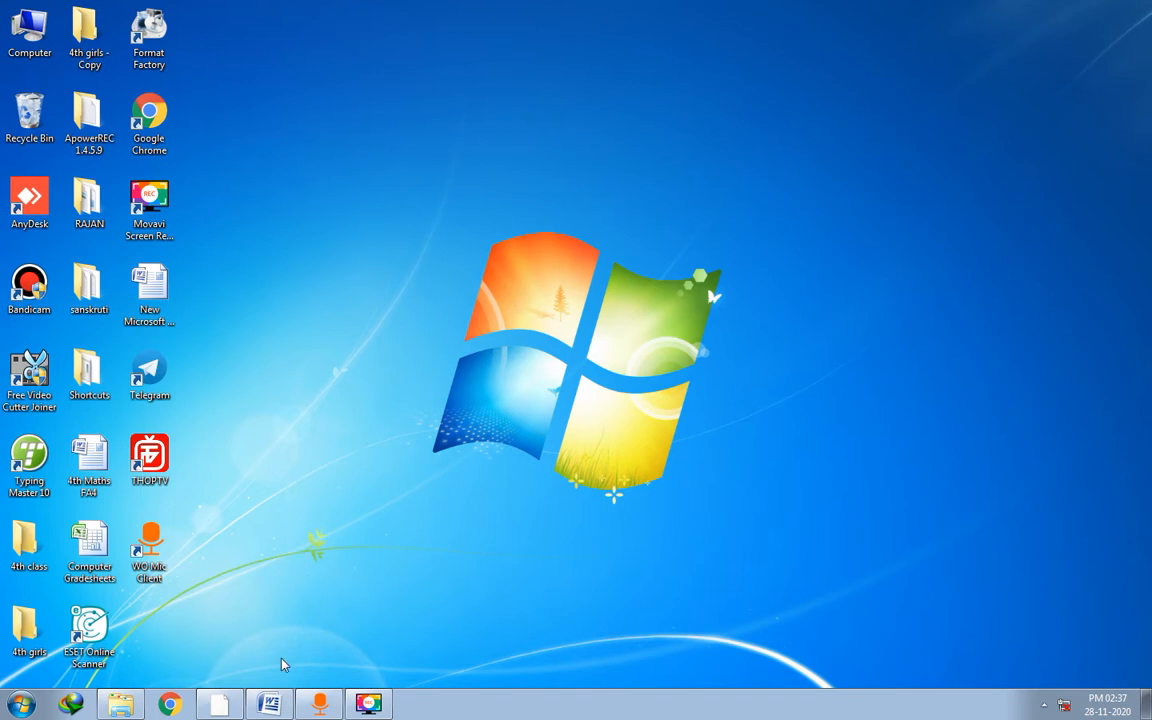
click(270, 704)
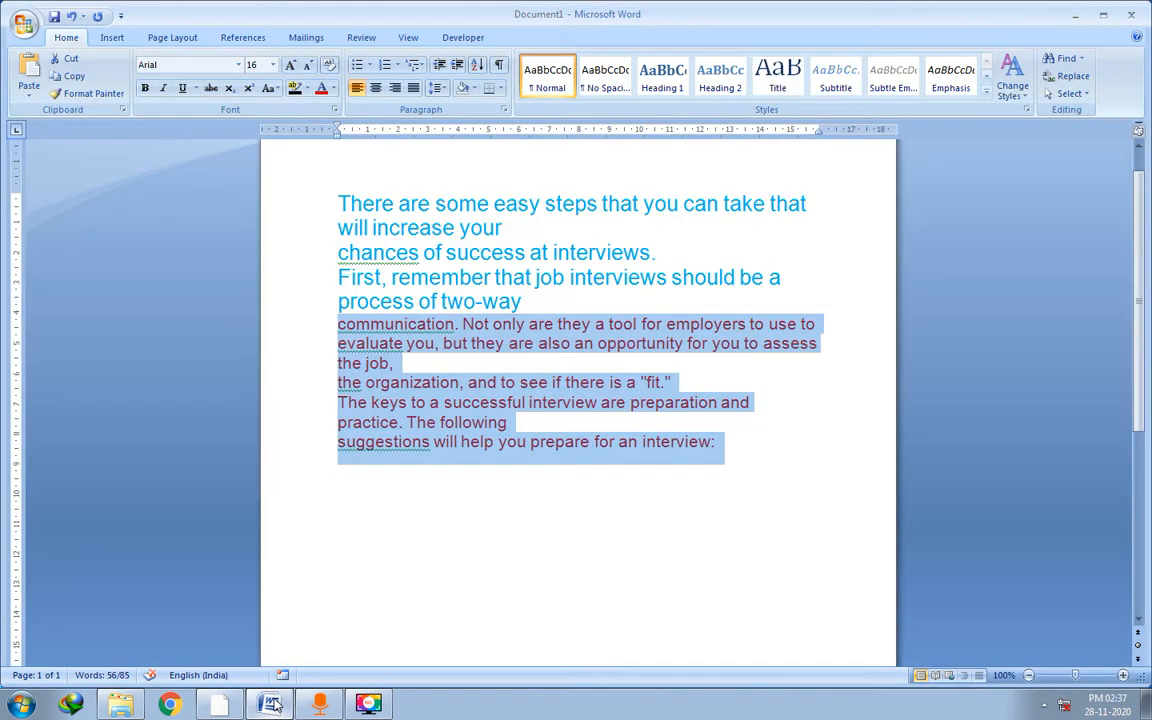
click(272, 704)
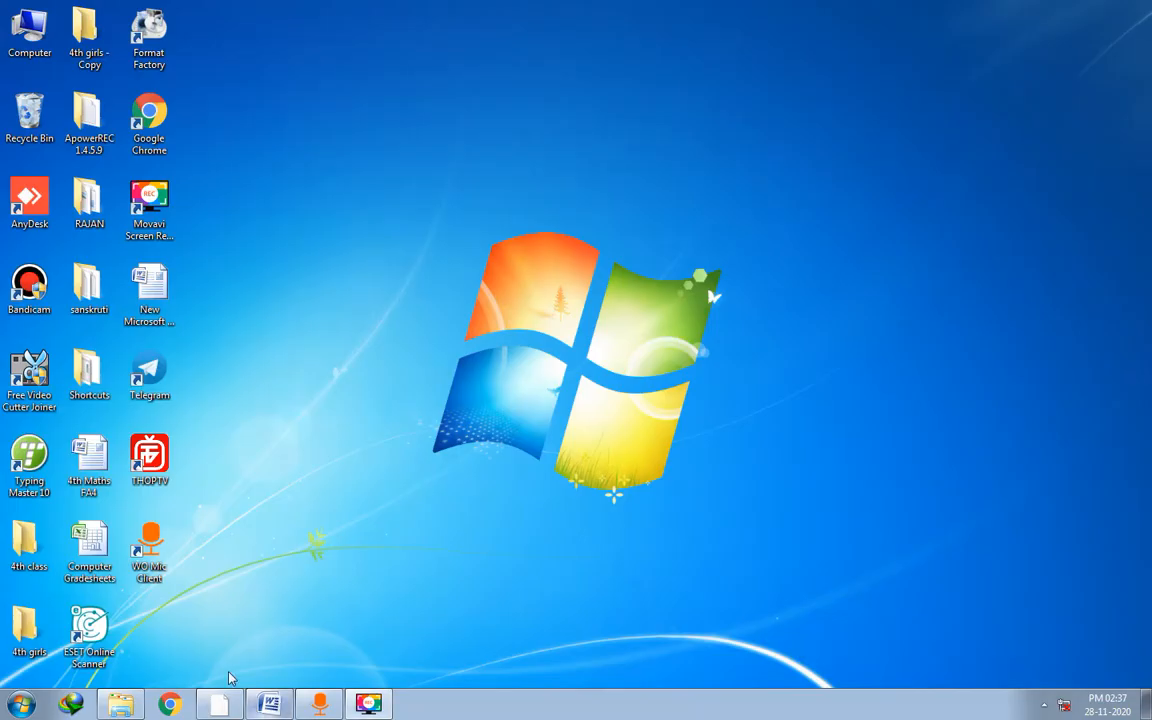
click(20, 705)
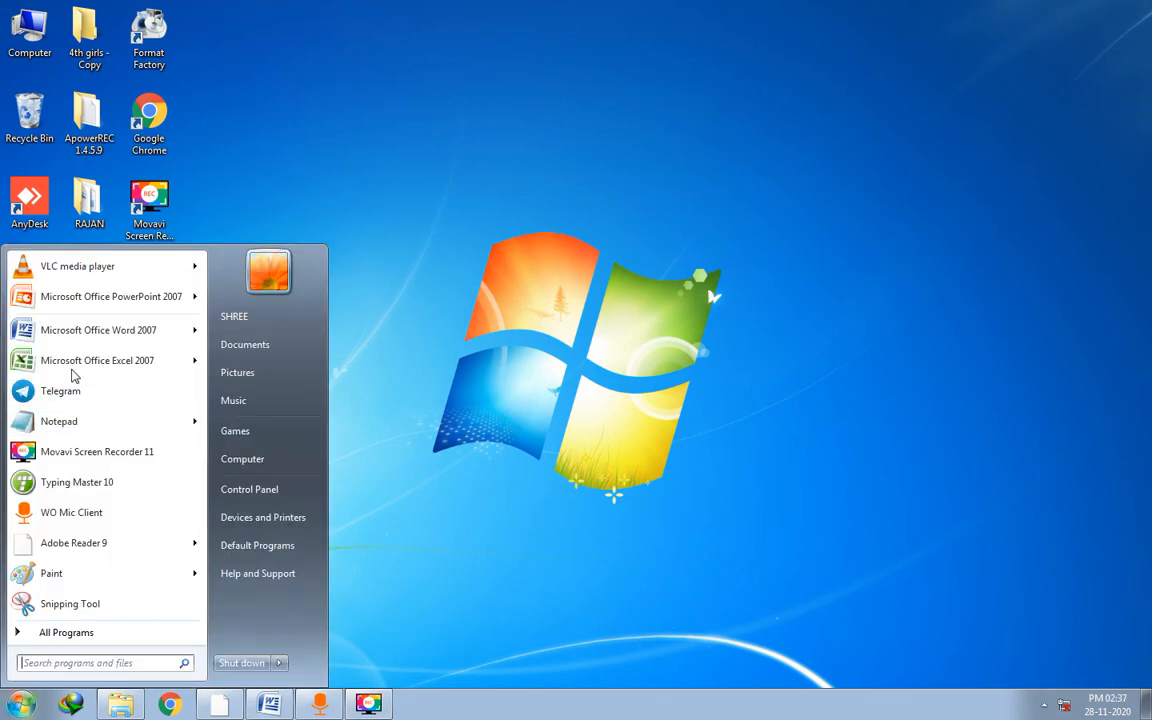
click(48, 631)
scroll(66, 500, down, 3)
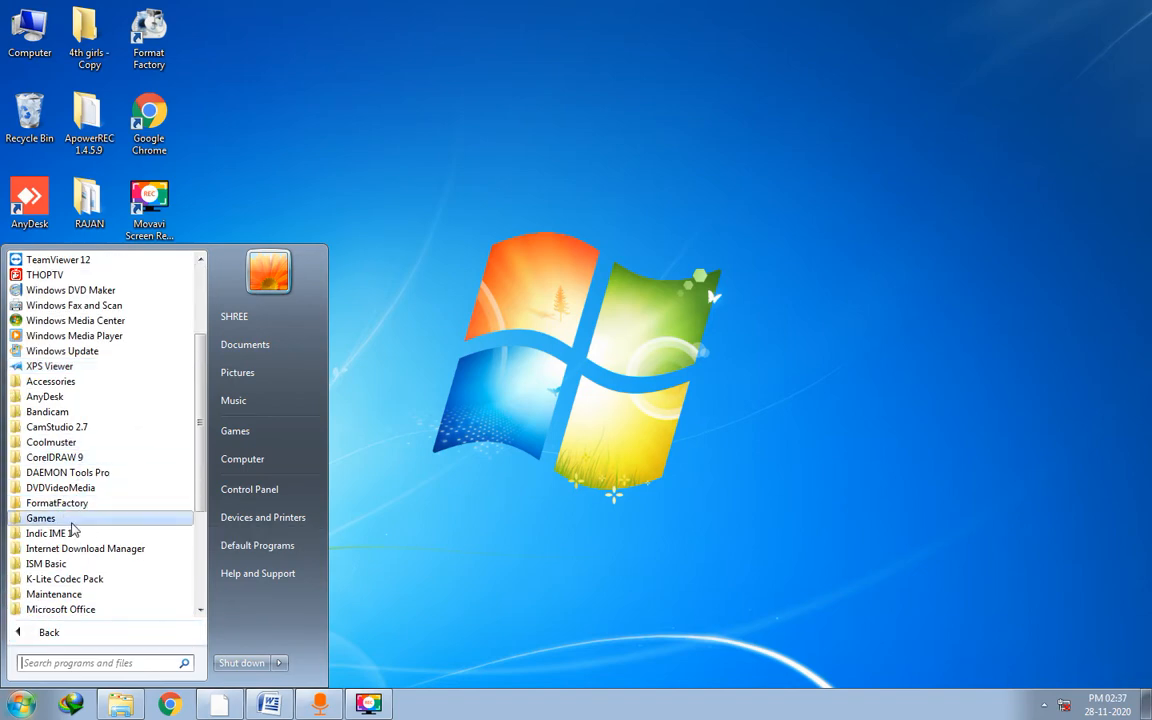
scroll(68, 590, down, 2)
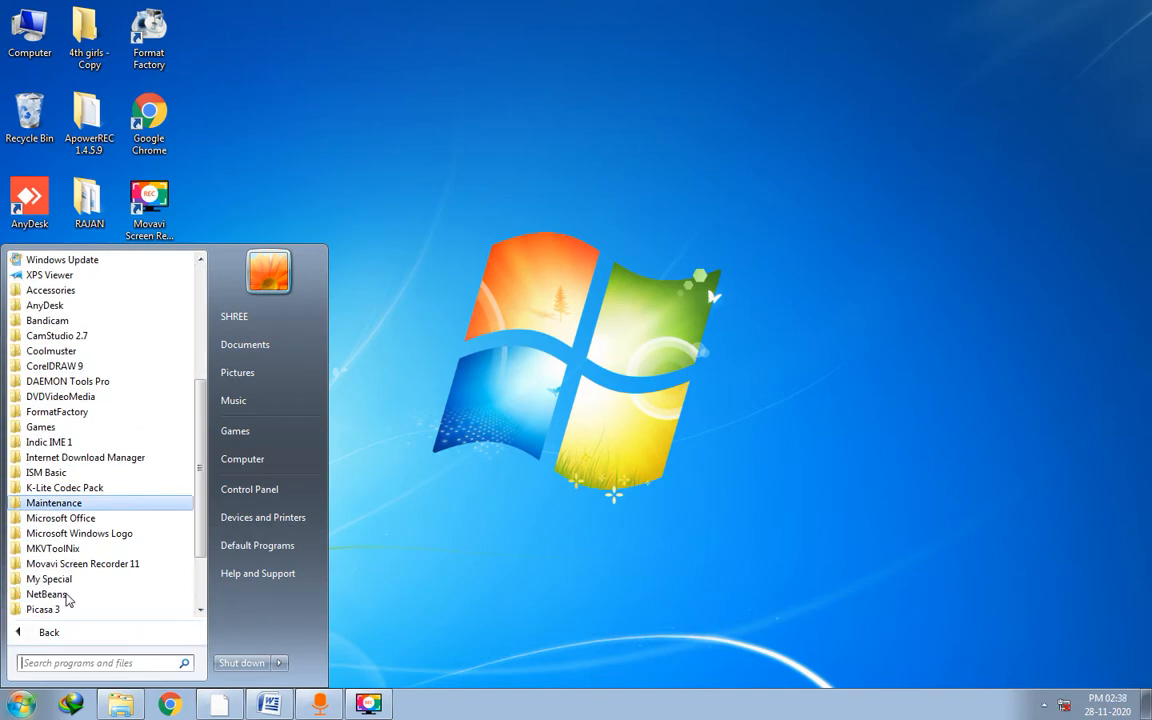
click(62, 518)
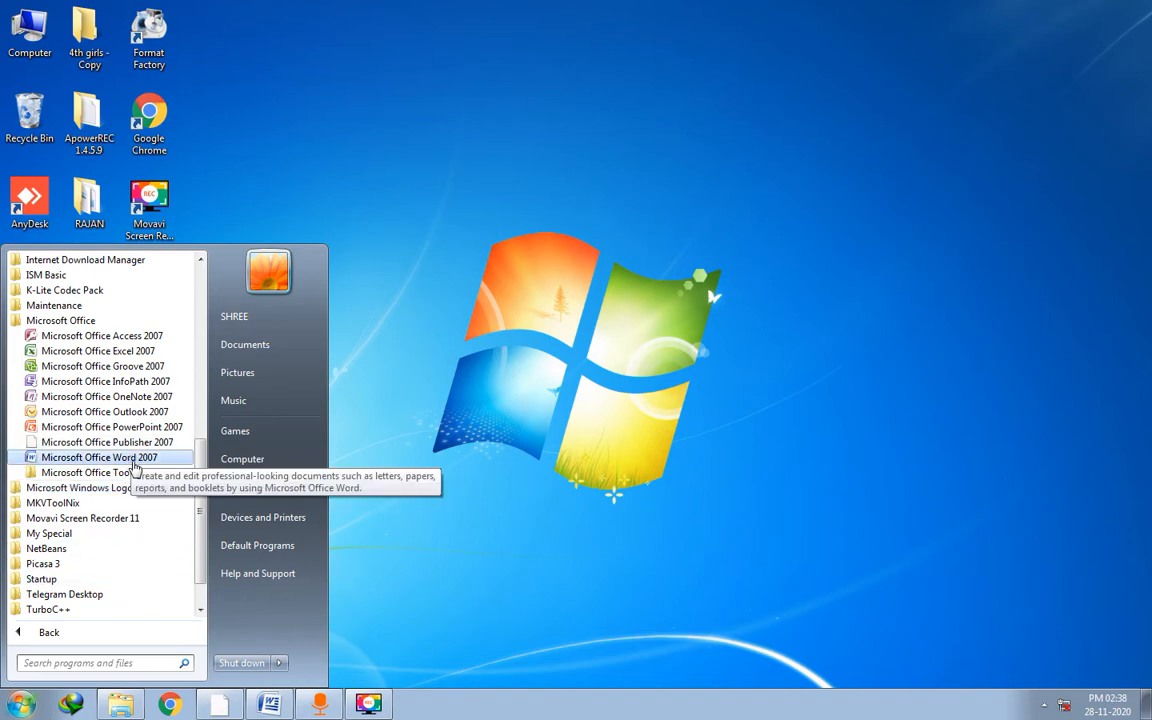
key(Escape)
click(430, 476)
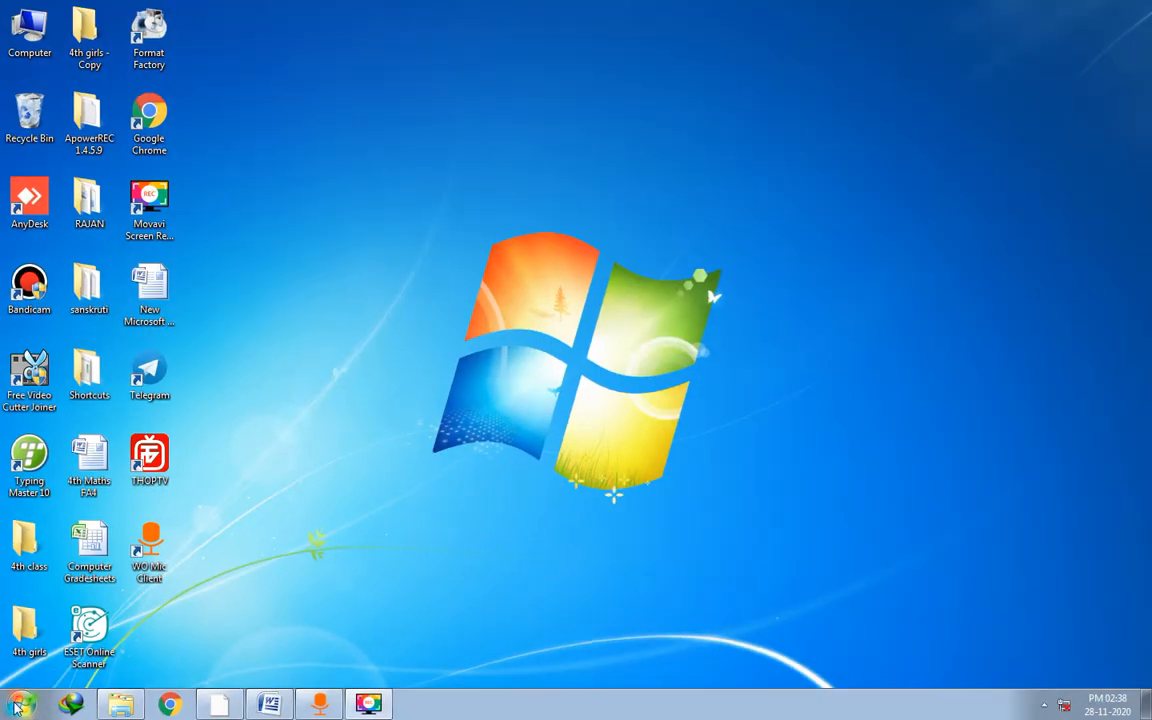
Launch Microsoft Office Word 2007 from the installed Microsoft Office programs, and close the new blank document
click(18, 706)
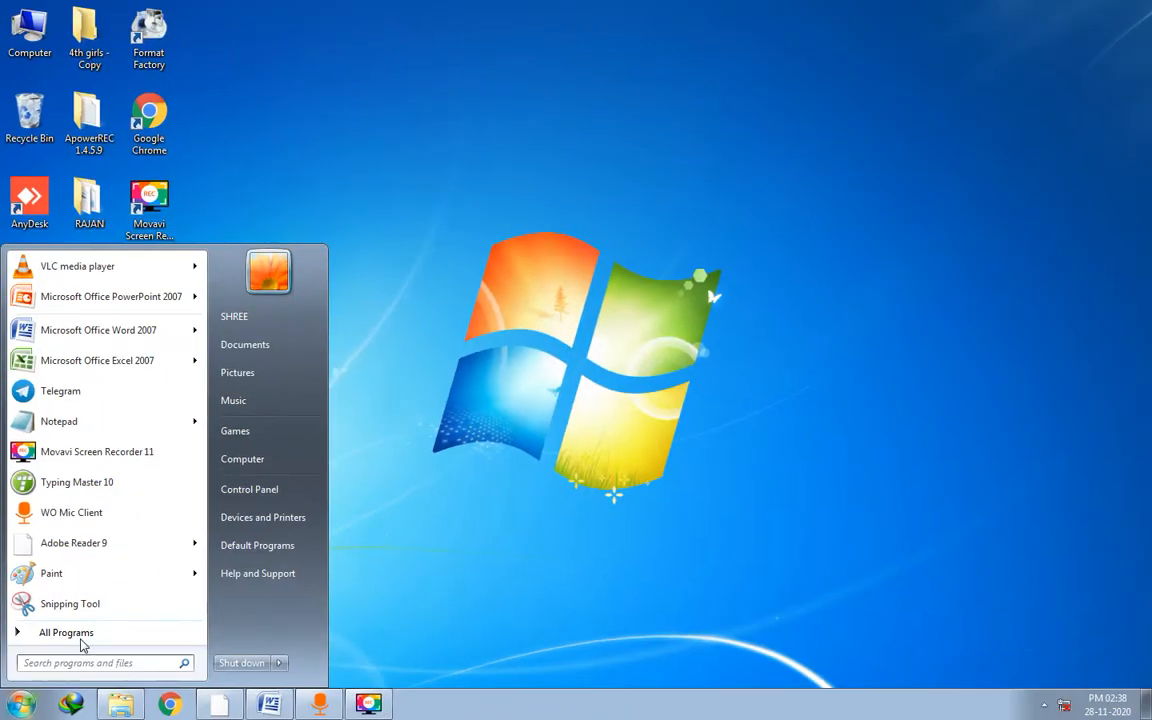
click(82, 640)
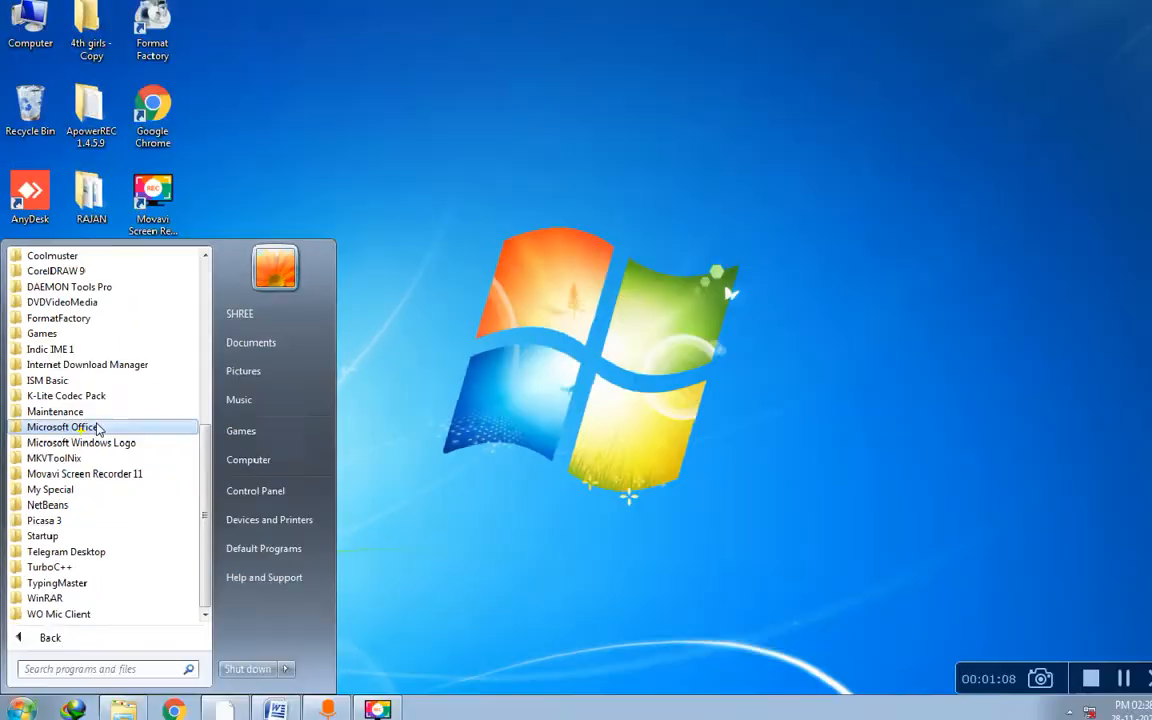
key(Escape)
click(21, 704)
click(60, 633)
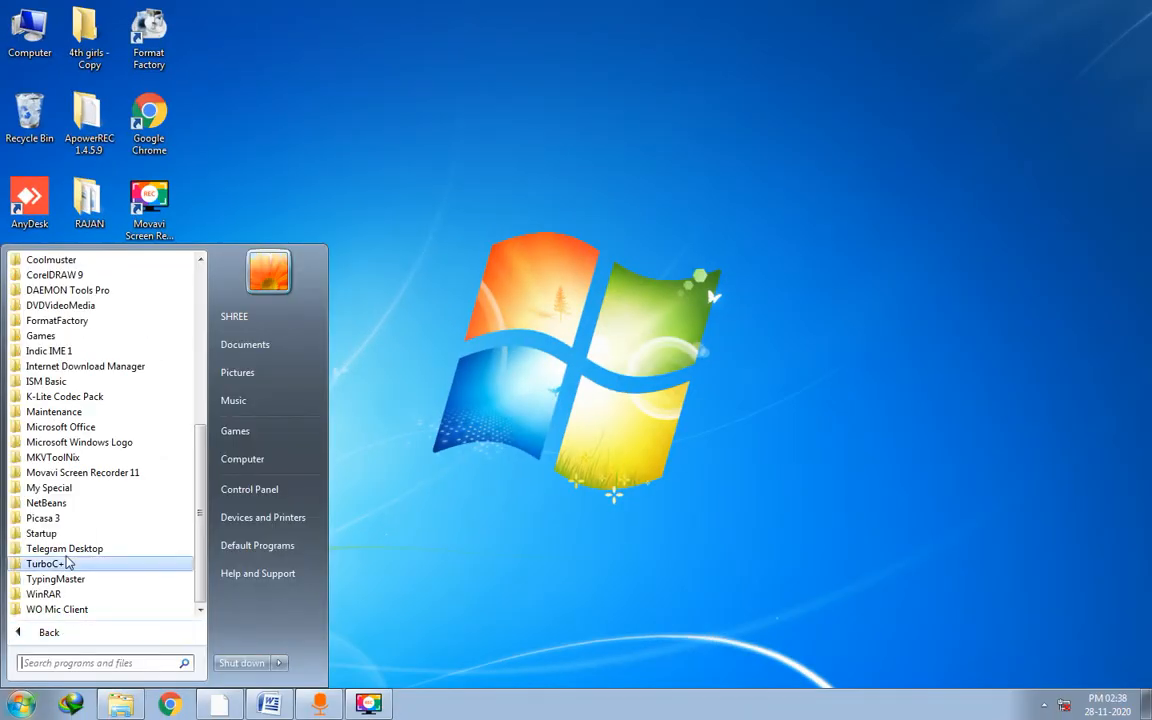
click(75, 427)
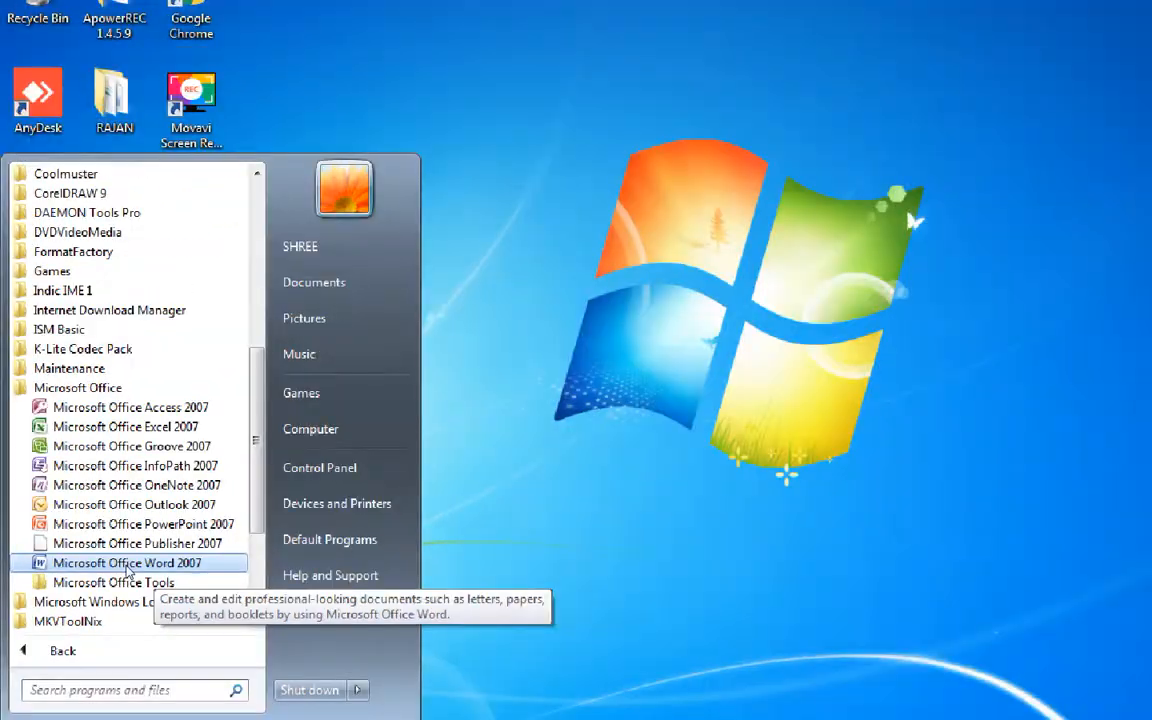
click(128, 566)
click(22, 704)
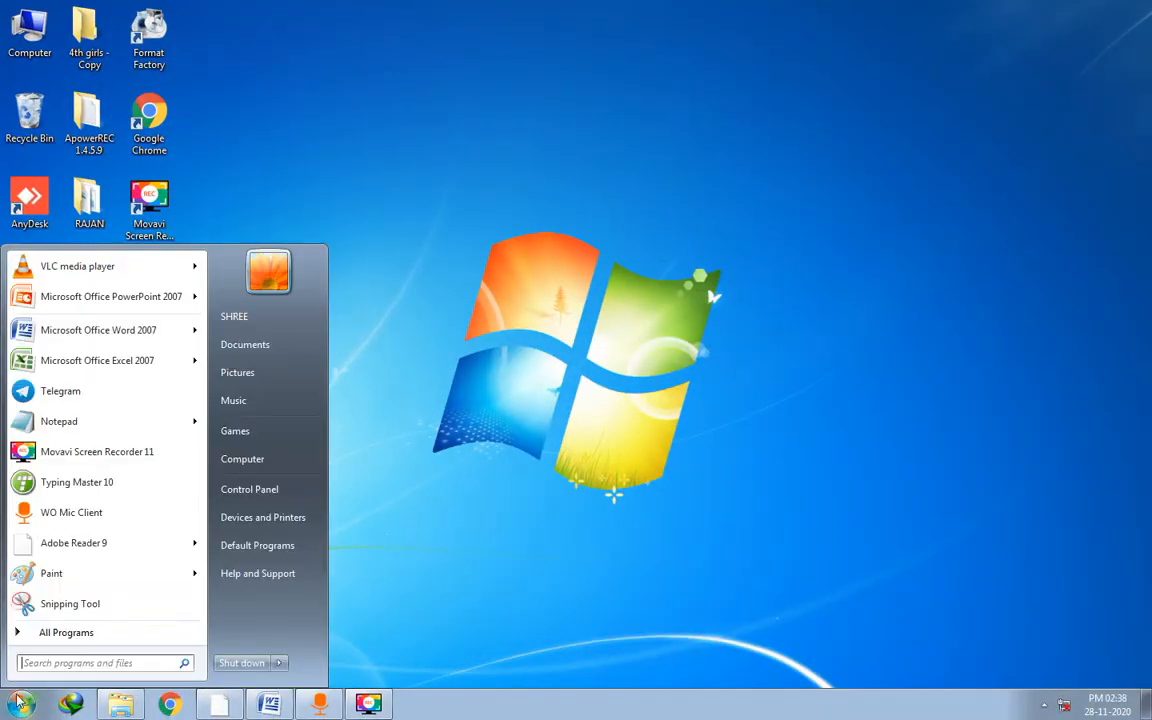
click(77, 631)
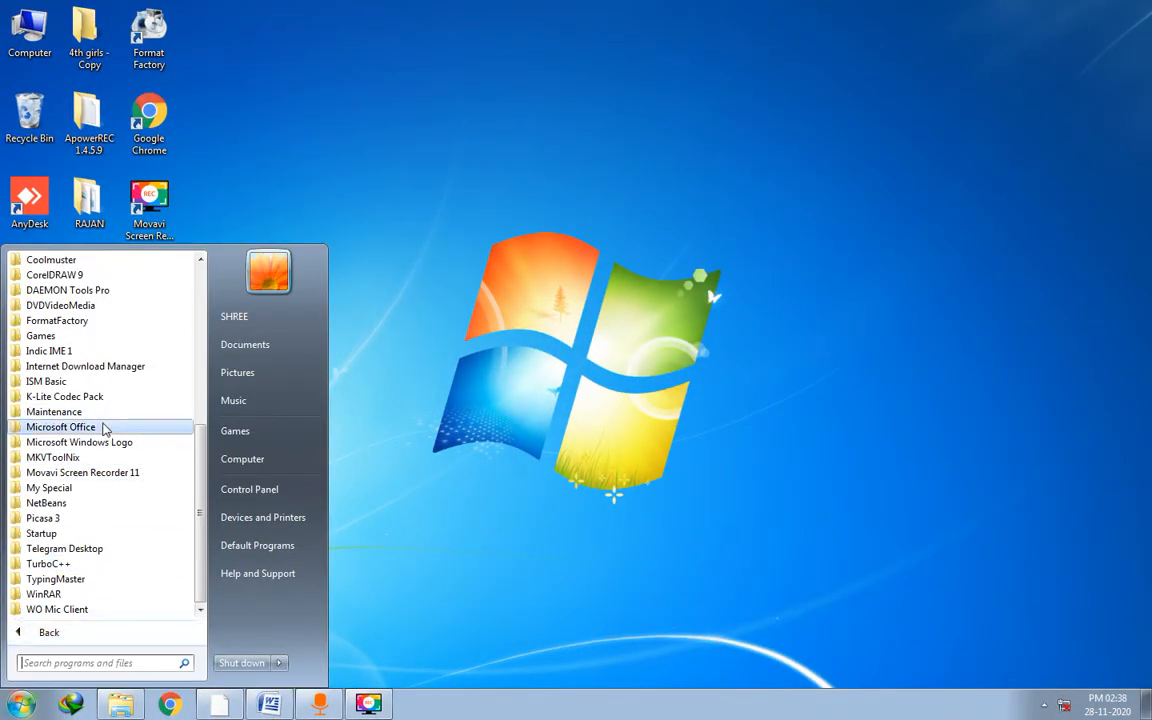
click(128, 428)
click(128, 566)
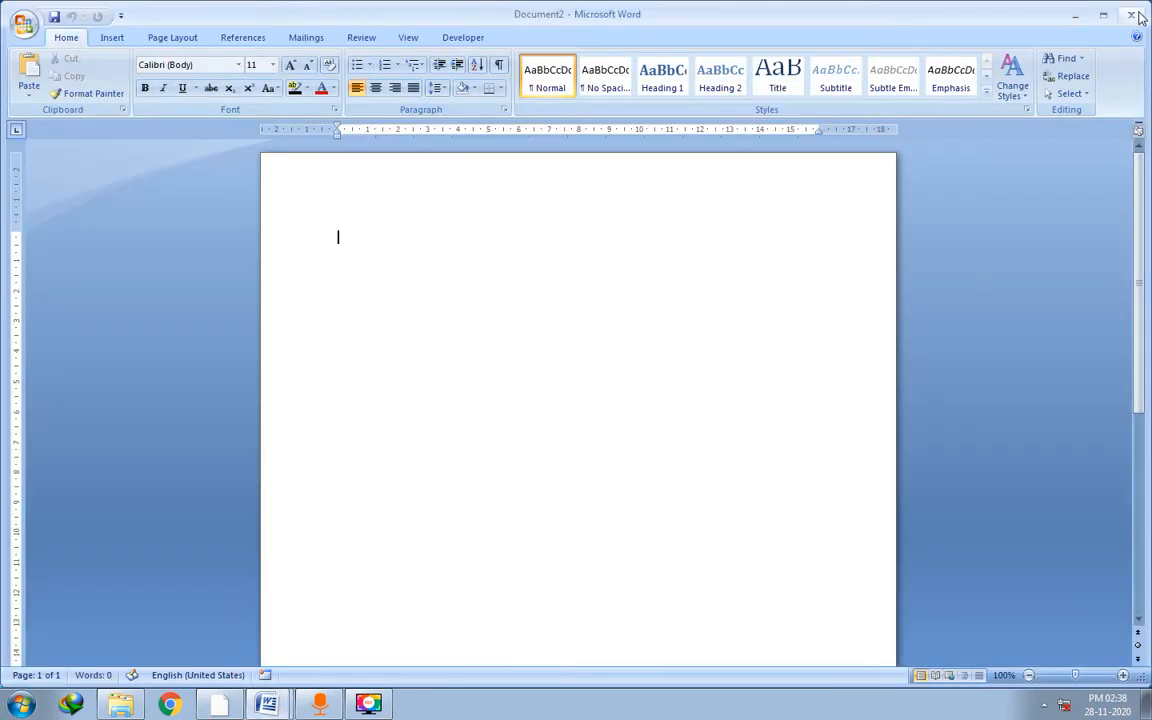
click(1075, 14)
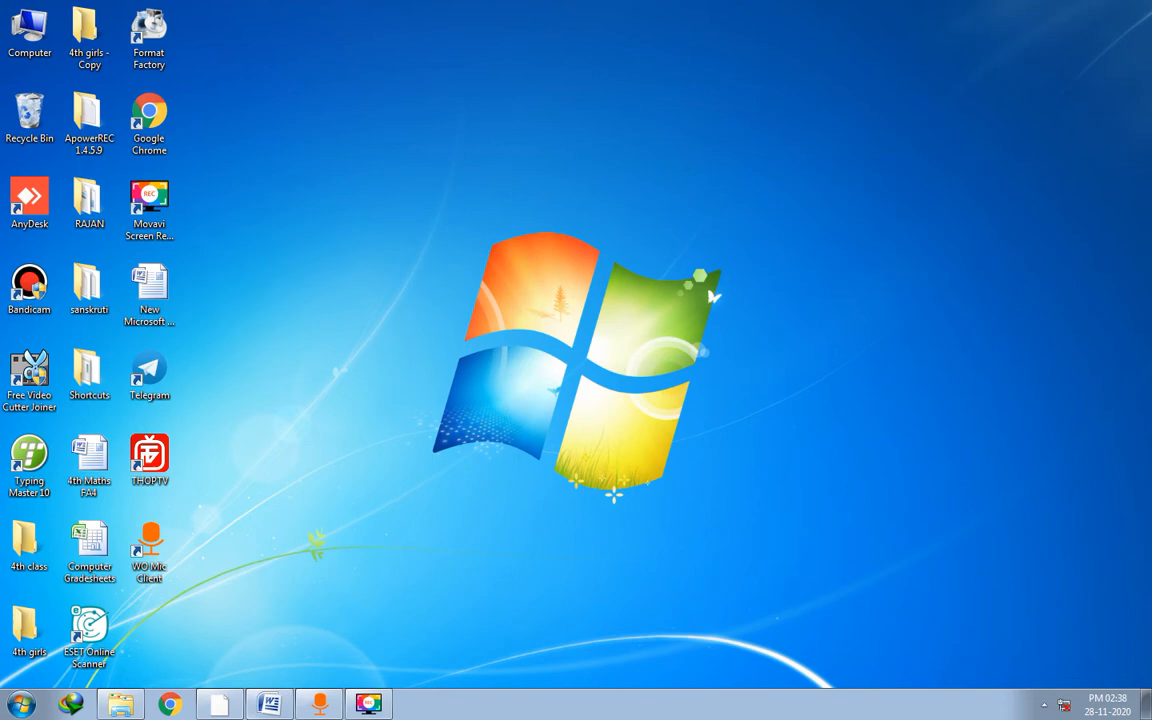
Switch to the open Word document with the interview text and undo its earlier font size and color formatting
click(270, 704)
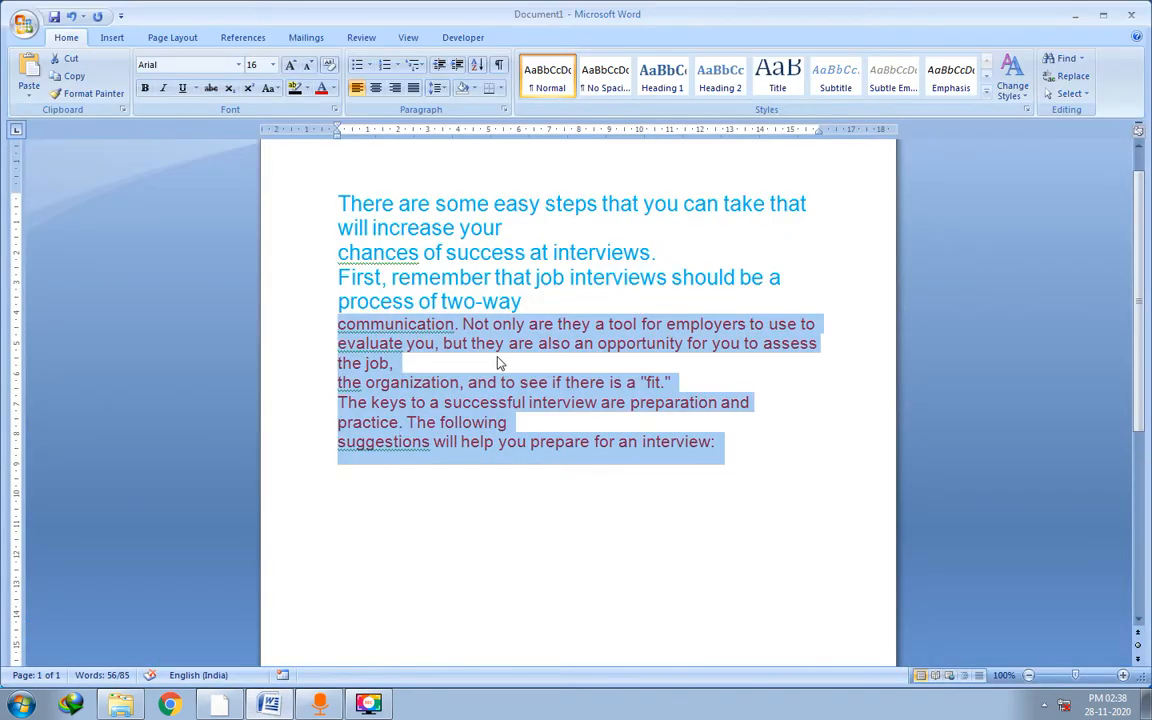
key(ctrl+z)
key(ctrl+z)
key(ctrl+z)
key(ctrl+z)
key(ctrl+z)
key(ctrl+z)
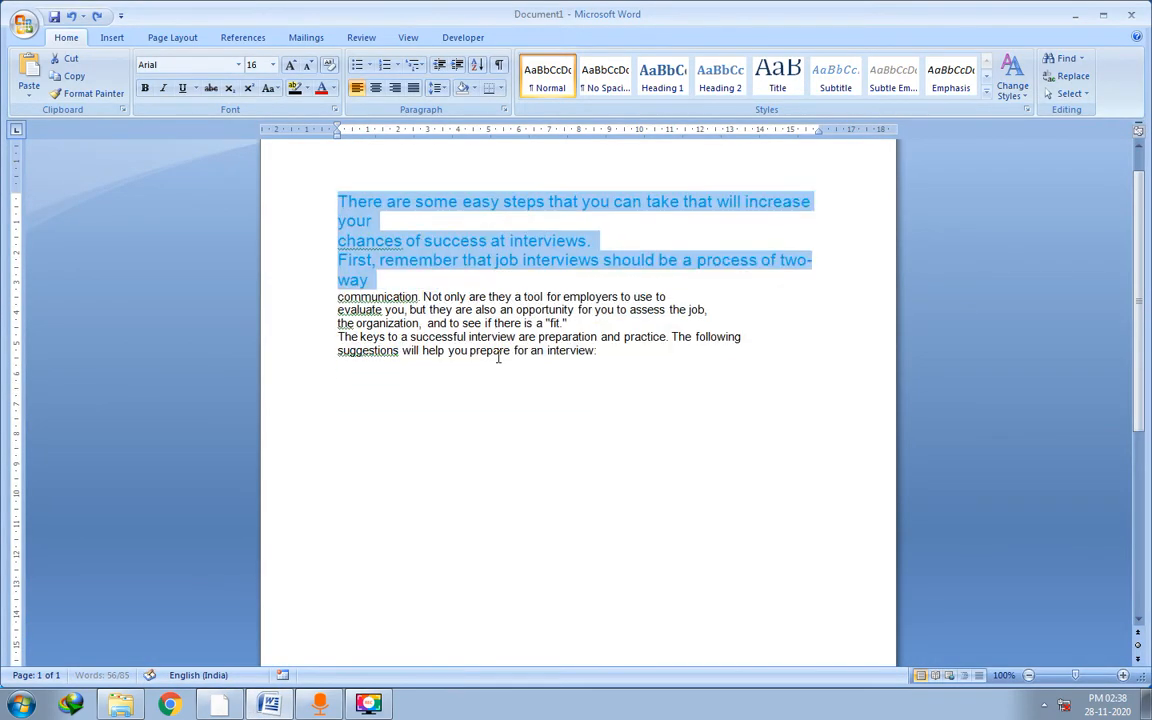
key(ctrl+z)
key(ctrl+z)
key(ctrl+z)
key(ctrl+z)
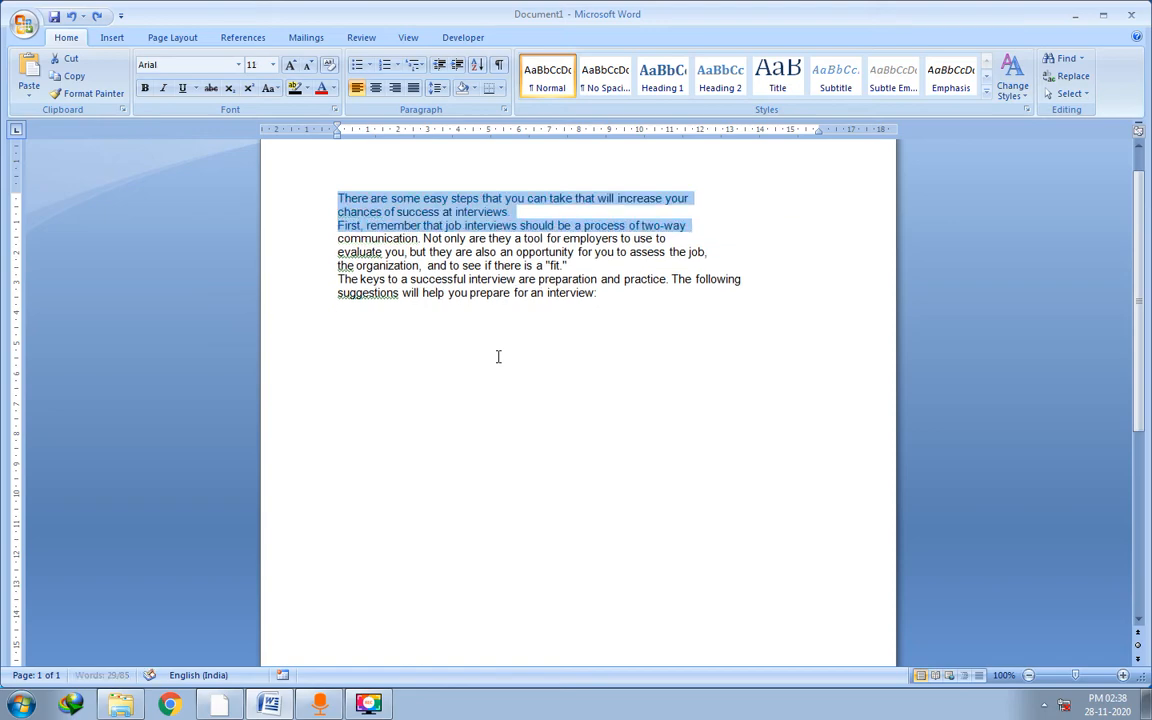
Set the font size of the whole interview text to 16
drag(630, 292, 293, 198)
click(290, 65)
click(290, 65)
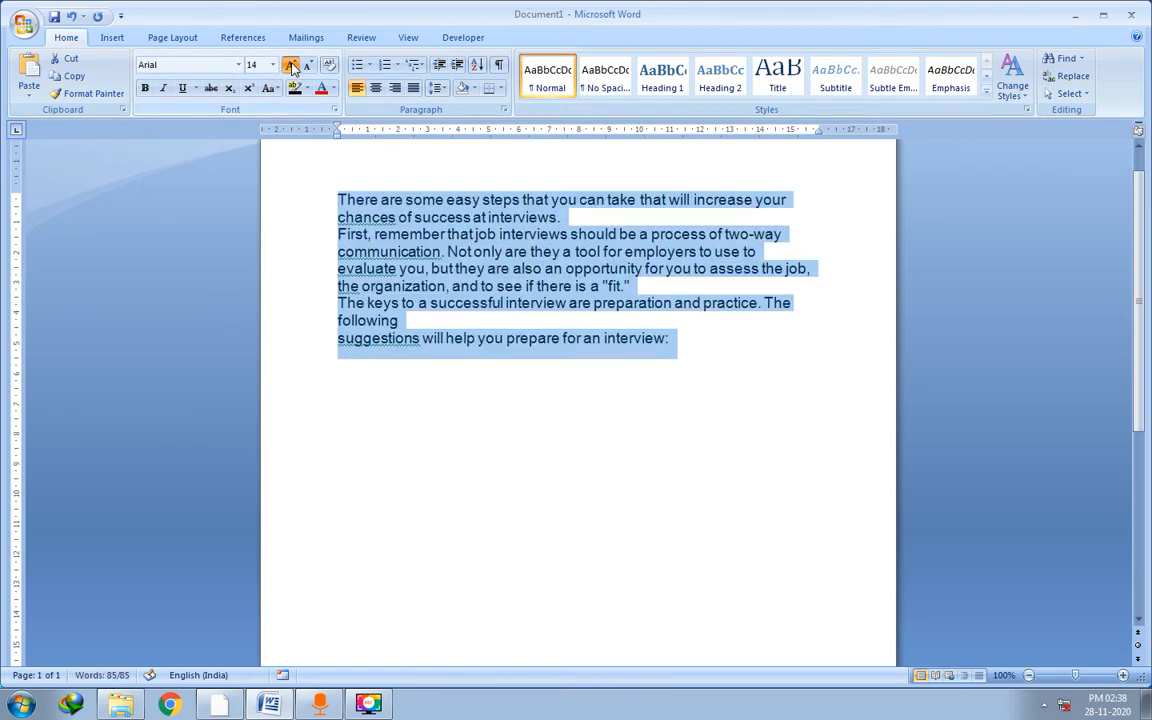
click(290, 65)
click(290, 65)
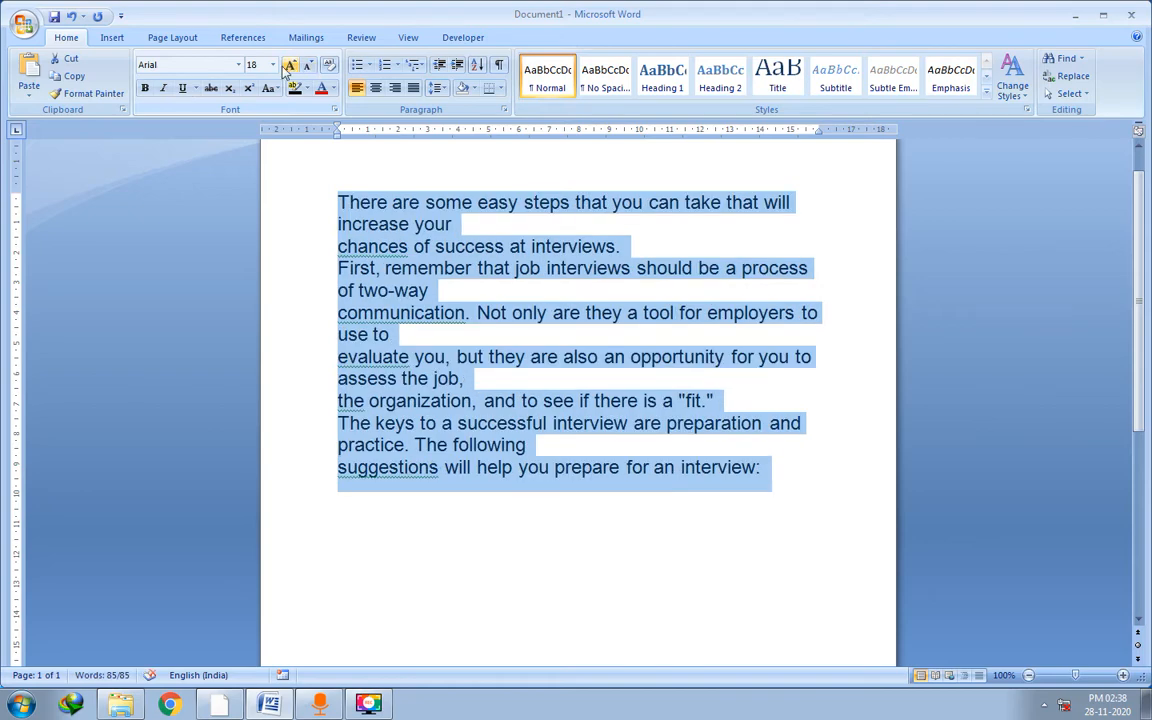
click(308, 65)
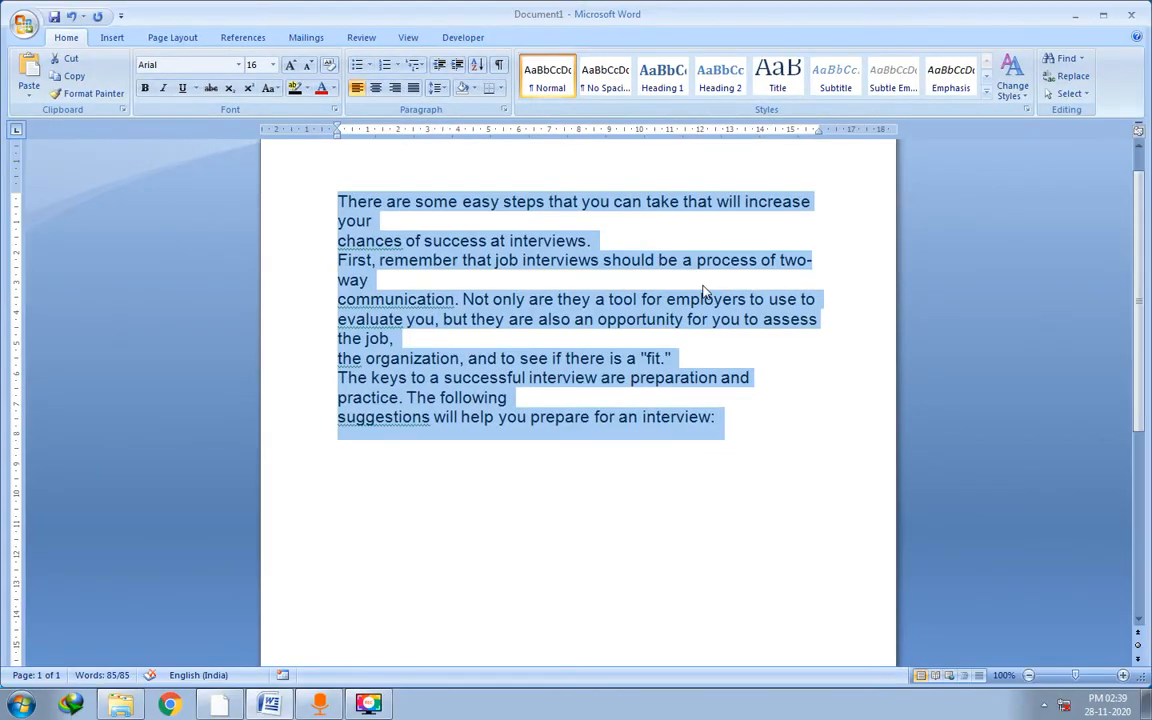
click(808, 578)
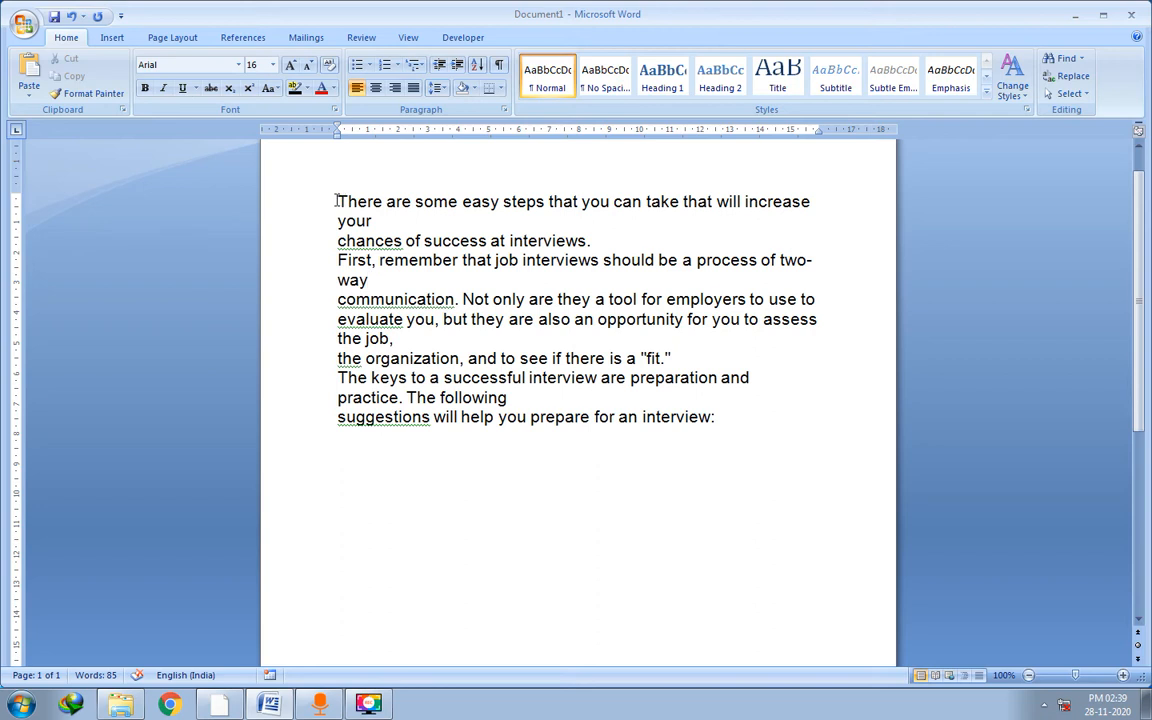
Make the opening line "There are some easy steps that you can take that will increase your" bold
drag(337, 201, 419, 217)
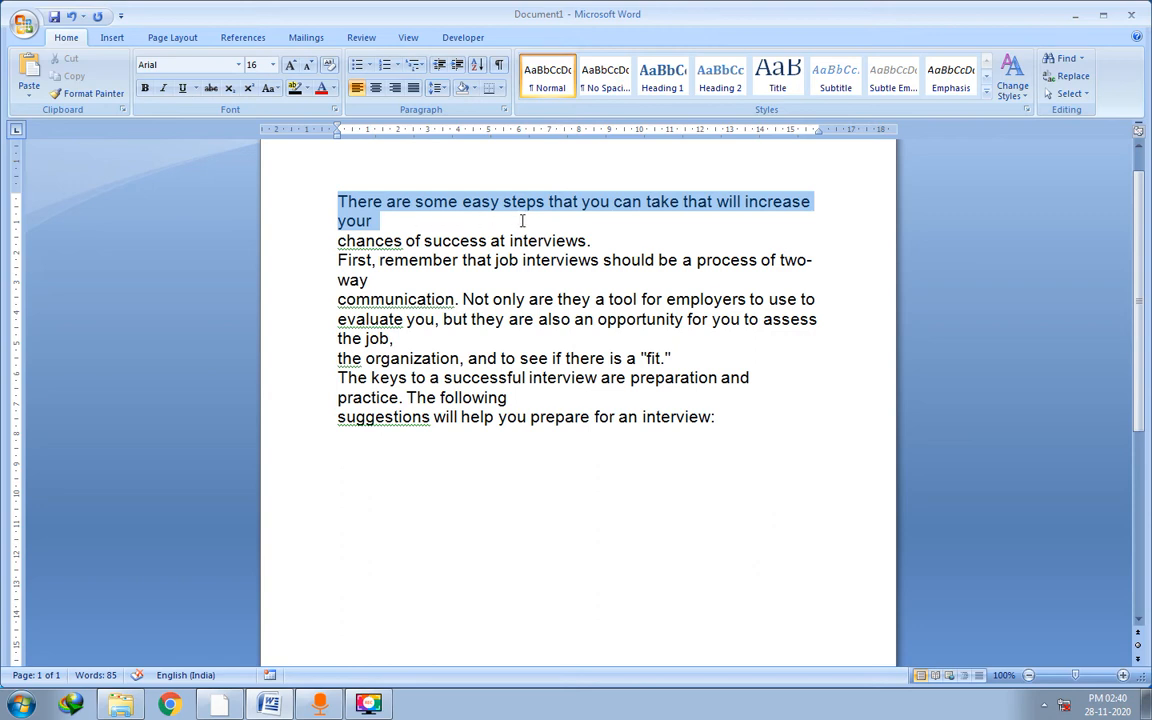
drag(521, 220, 368, 221)
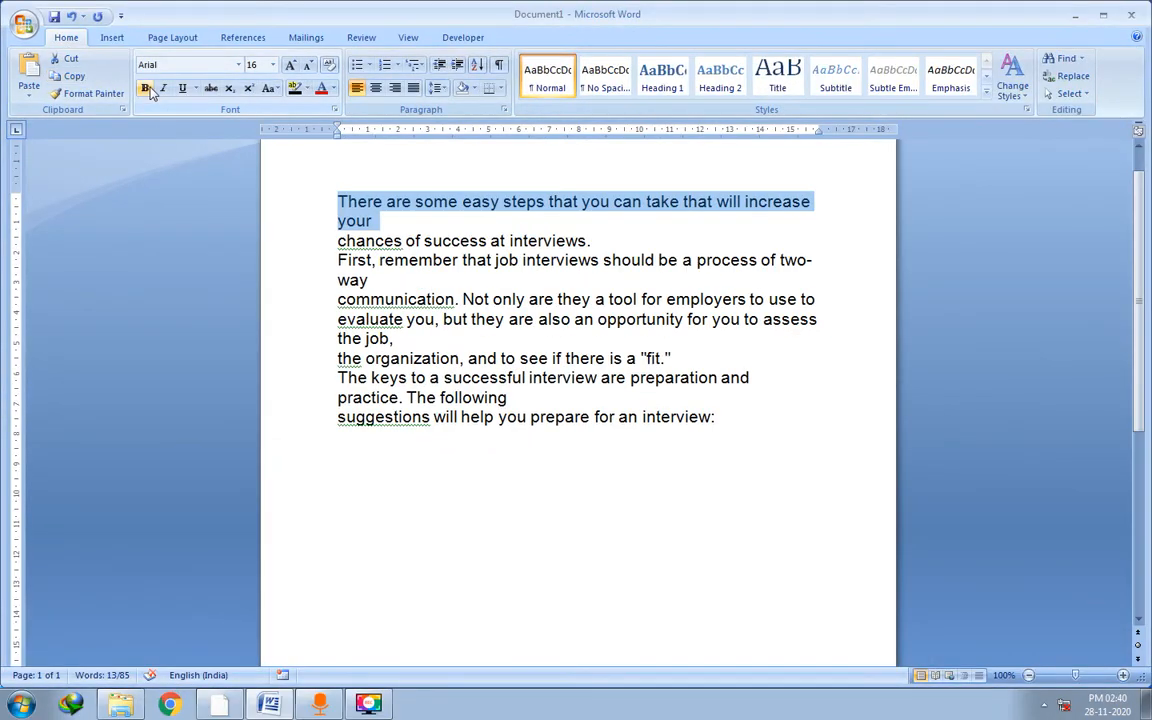
click(146, 88)
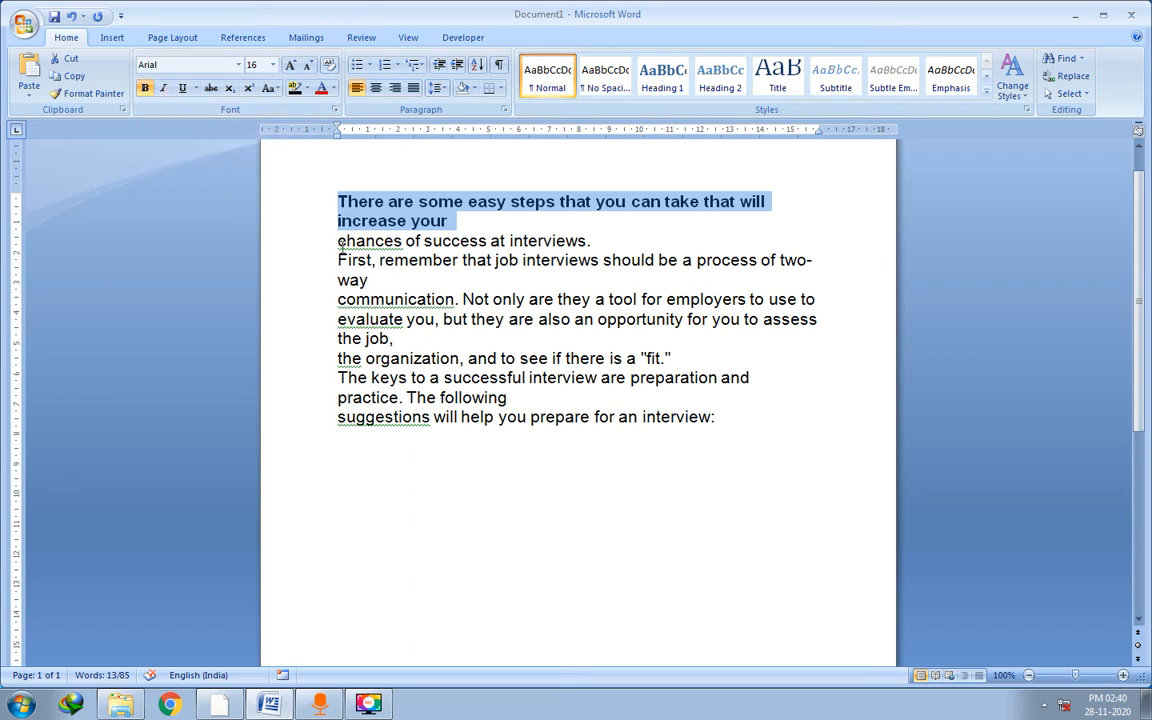
Italicize the text from "chances of success at interviews." through "a process of two-way"
drag(339, 243, 449, 284)
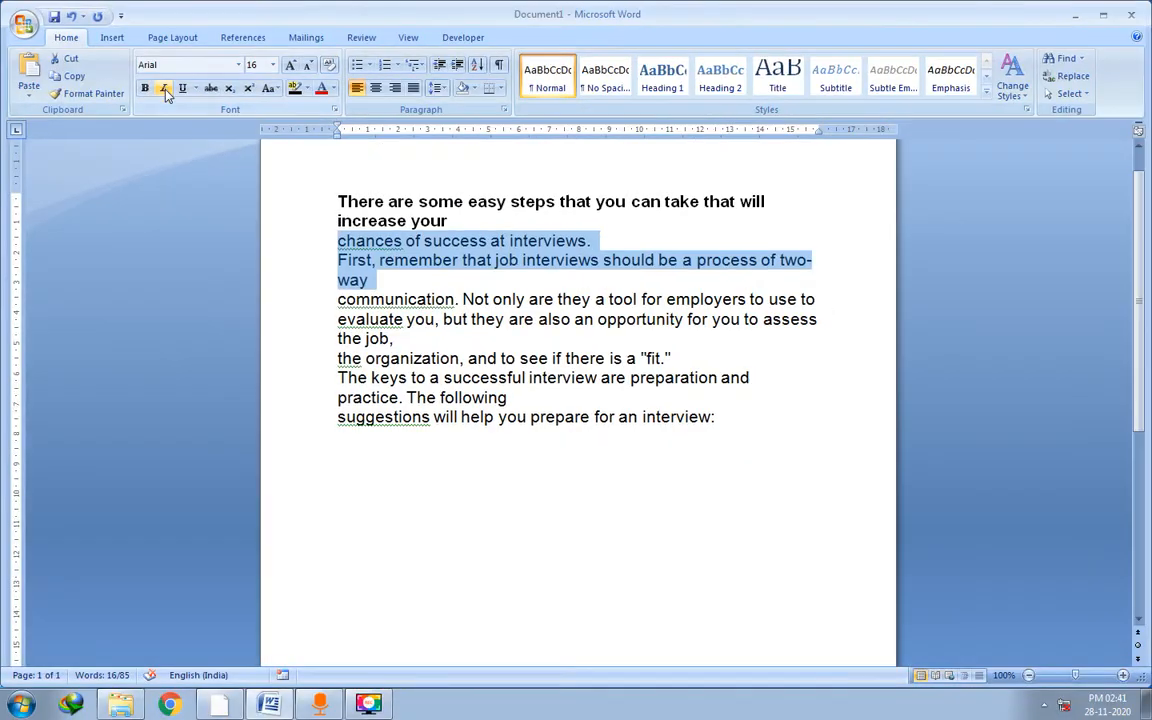
click(160, 176)
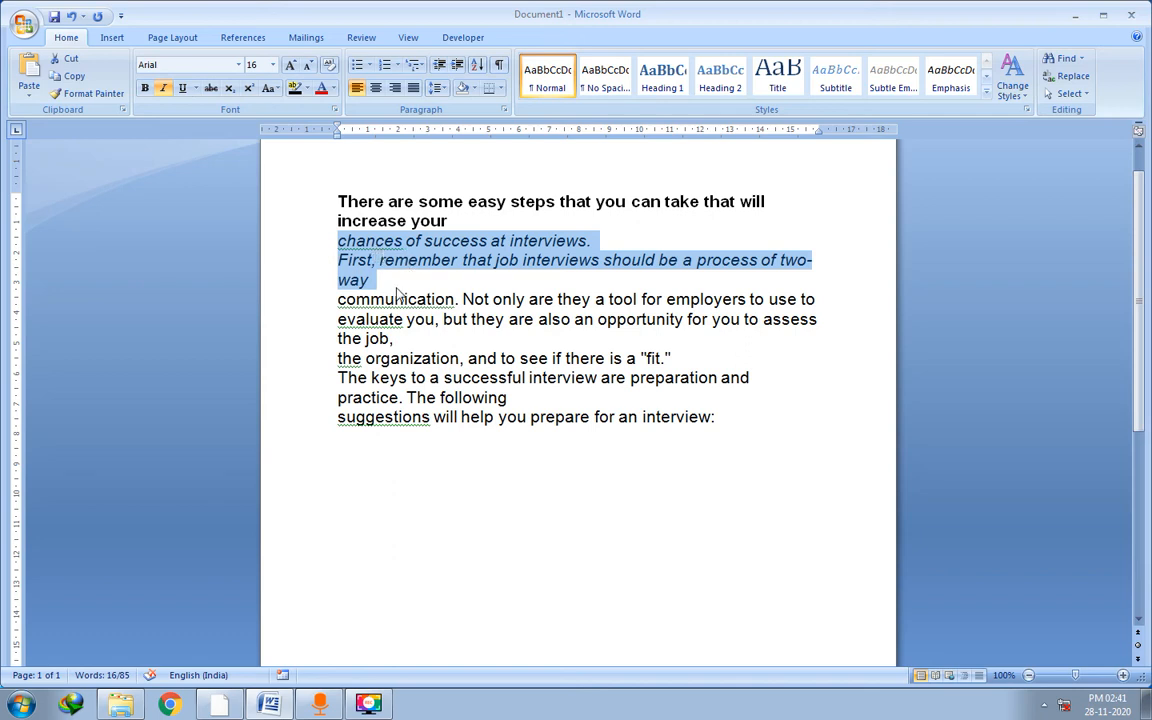
click(376, 261)
drag(338, 241, 369, 282)
click(397, 300)
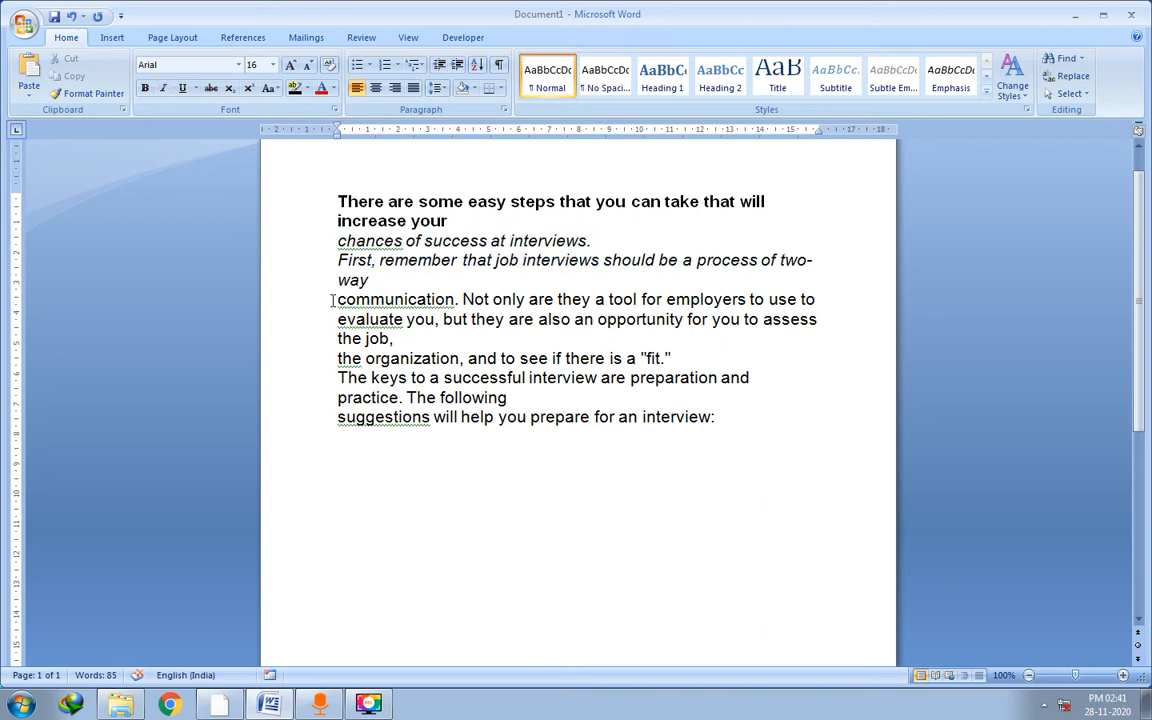
Underline the text from "communication. Not only are they a tool" through "to assess the job,"
drag(337, 299, 473, 345)
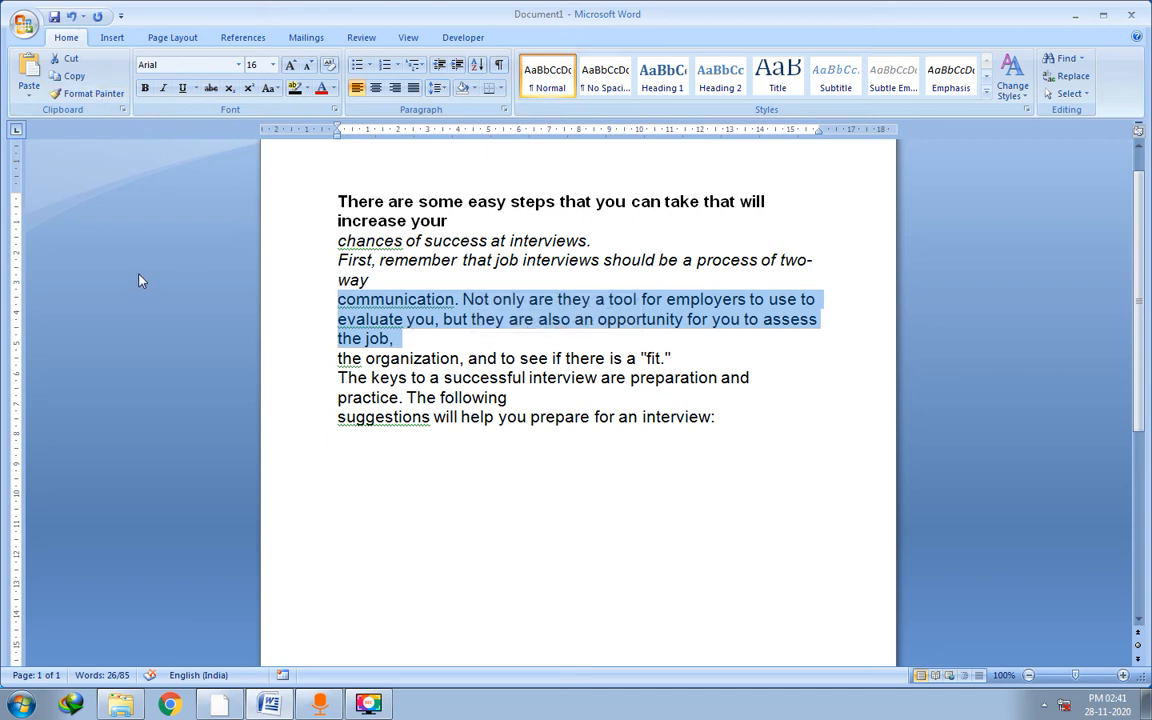
click(182, 88)
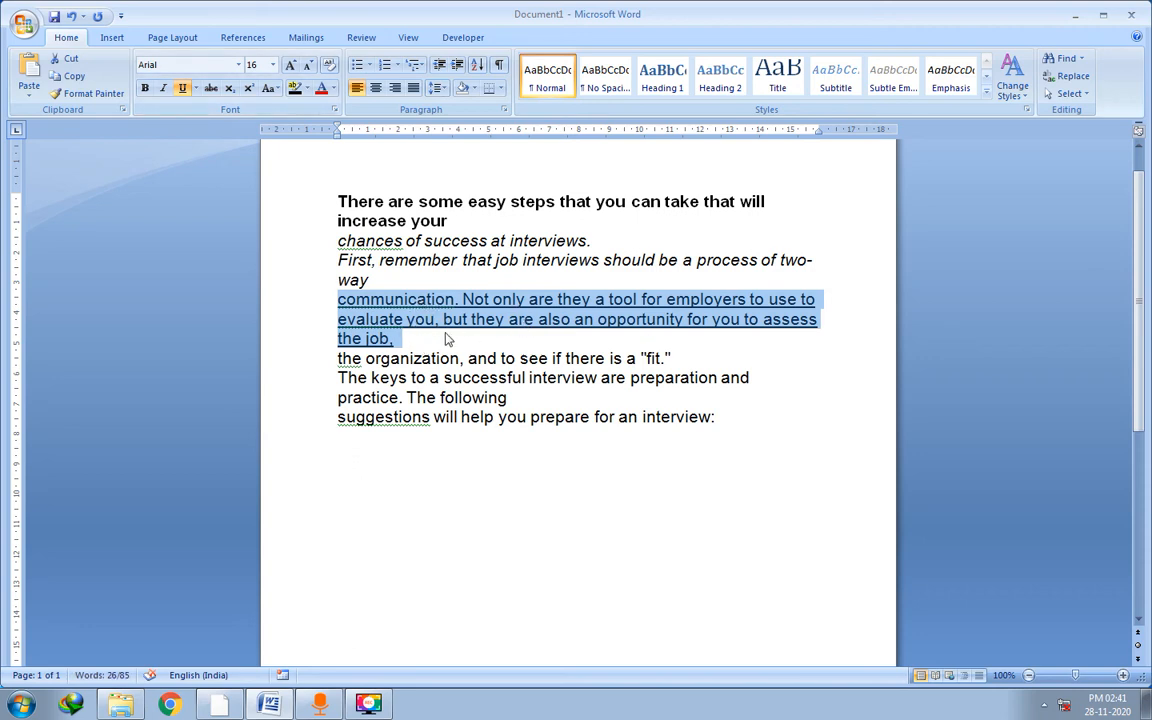
click(337, 200)
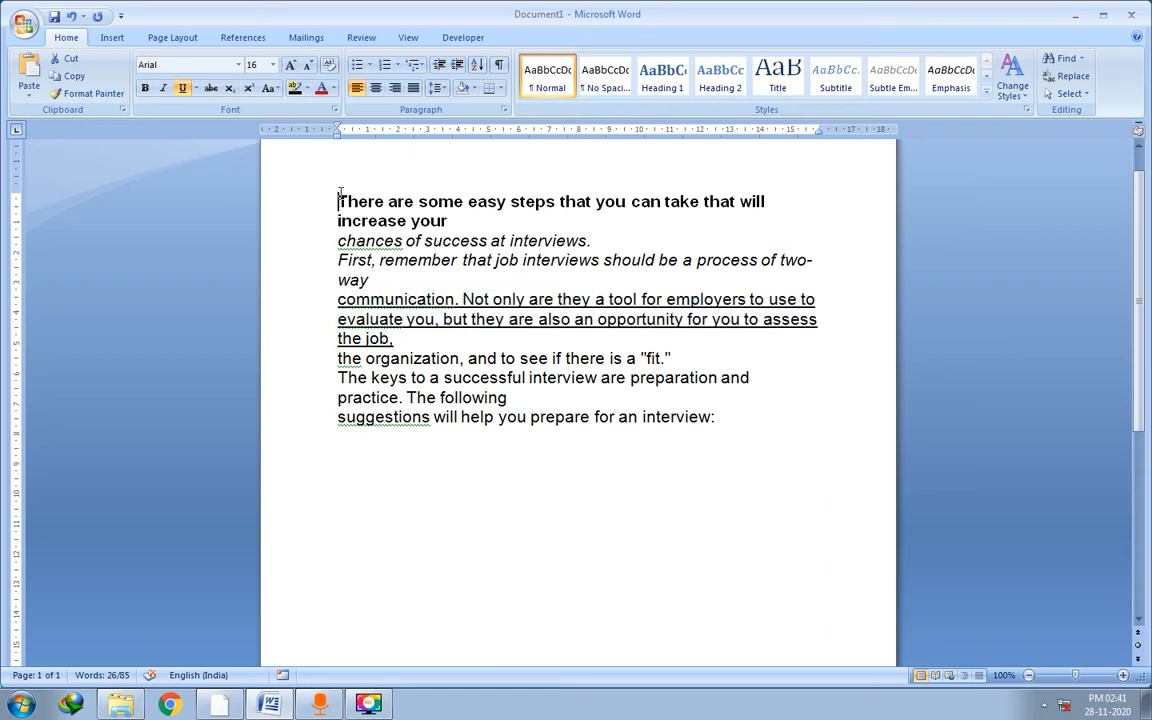
drag(337, 200, 452, 221)
drag(338, 240, 398, 340)
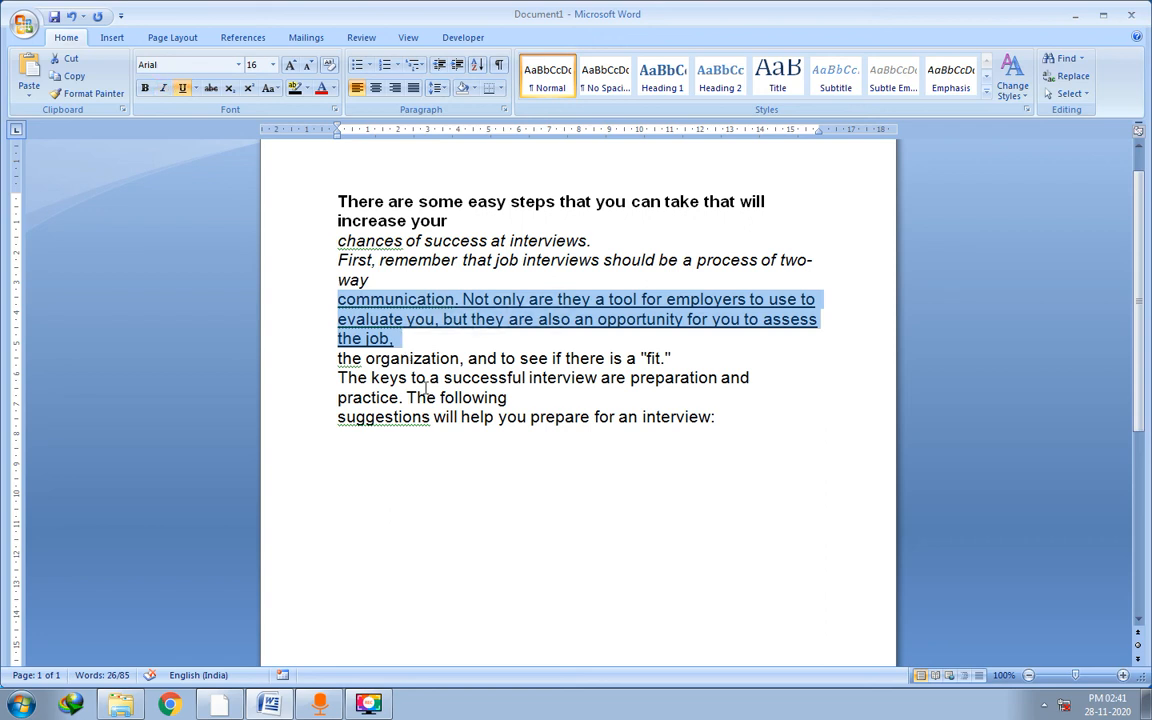
click(422, 394)
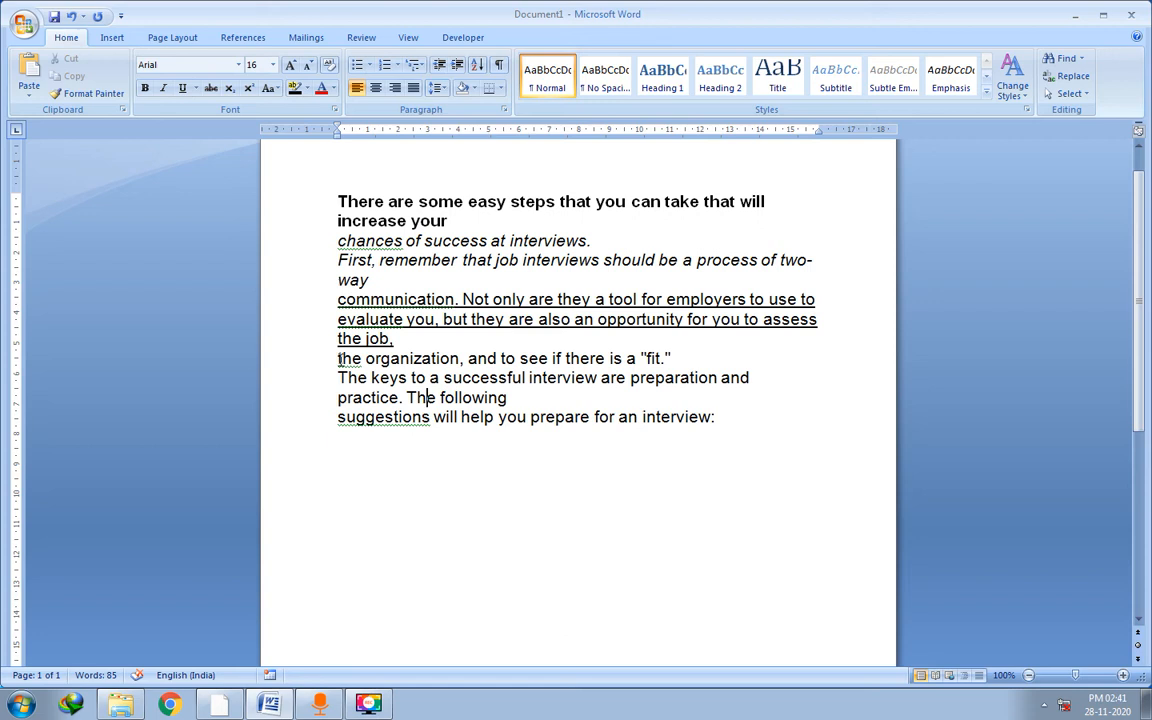
Color the text from "the organization, and to see" through "interview are preparation and" red
drag(337, 357, 768, 377)
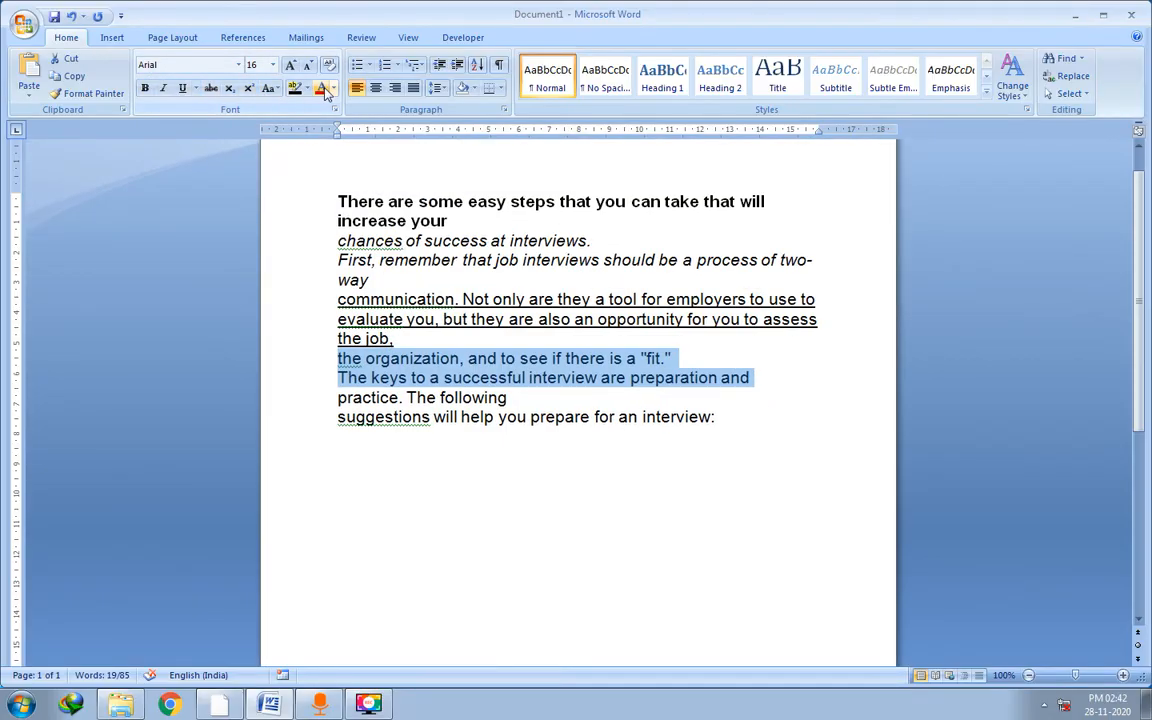
click(334, 90)
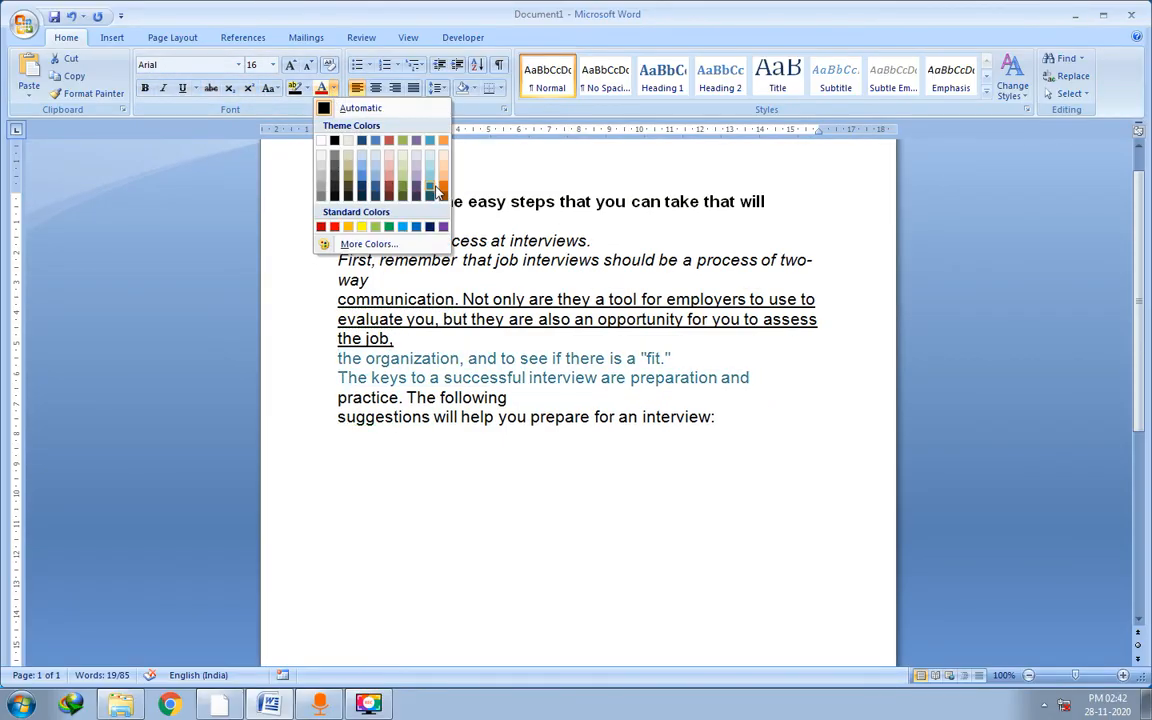
click(321, 227)
click(627, 417)
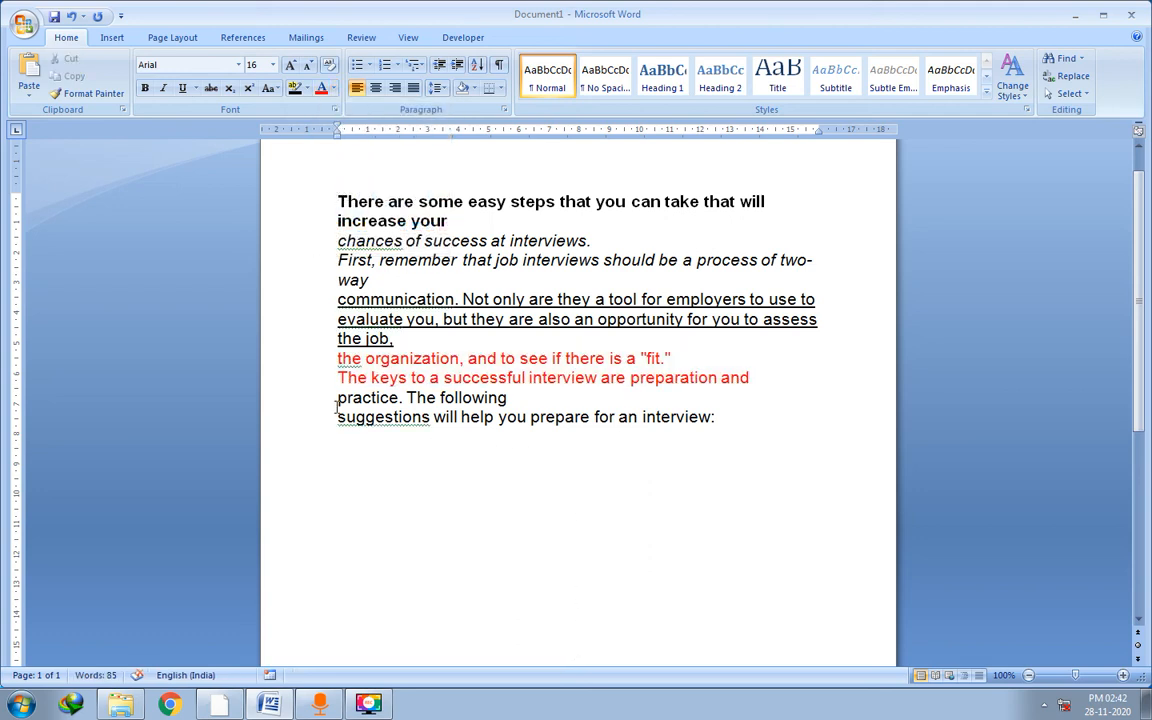
Color the closing text from "practice. The following" through "prepare for an interview:" light blue
drag(338, 400, 730, 414)
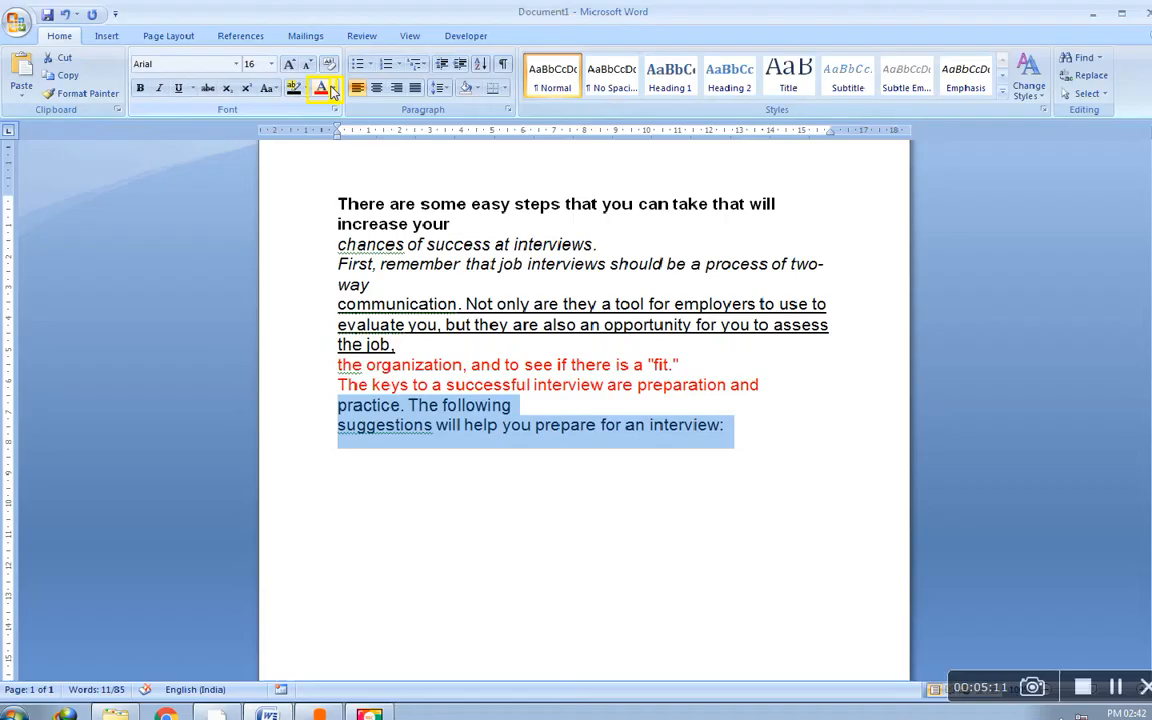
click(333, 88)
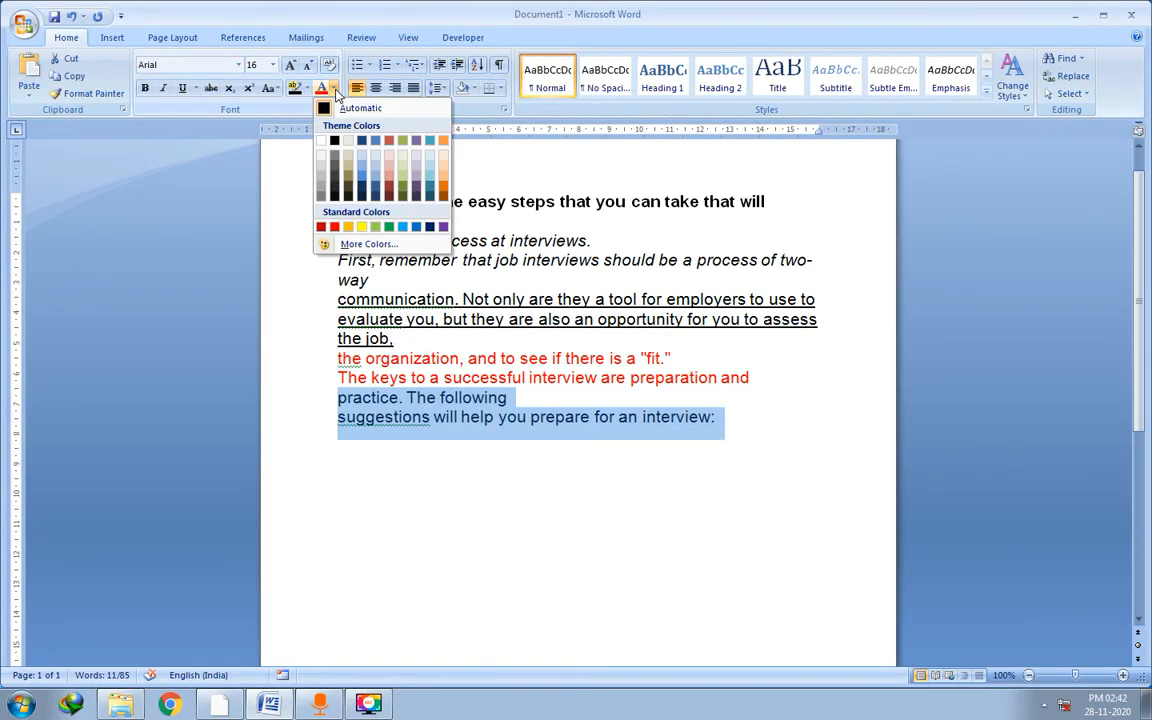
click(402, 227)
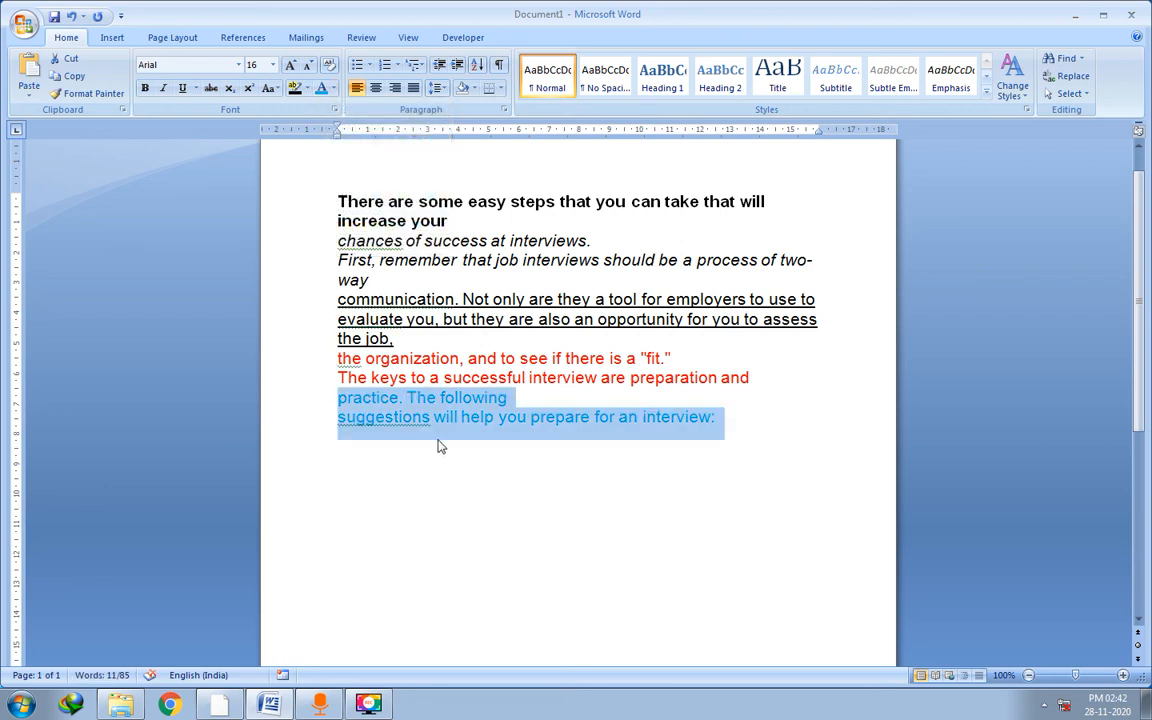
click(431, 417)
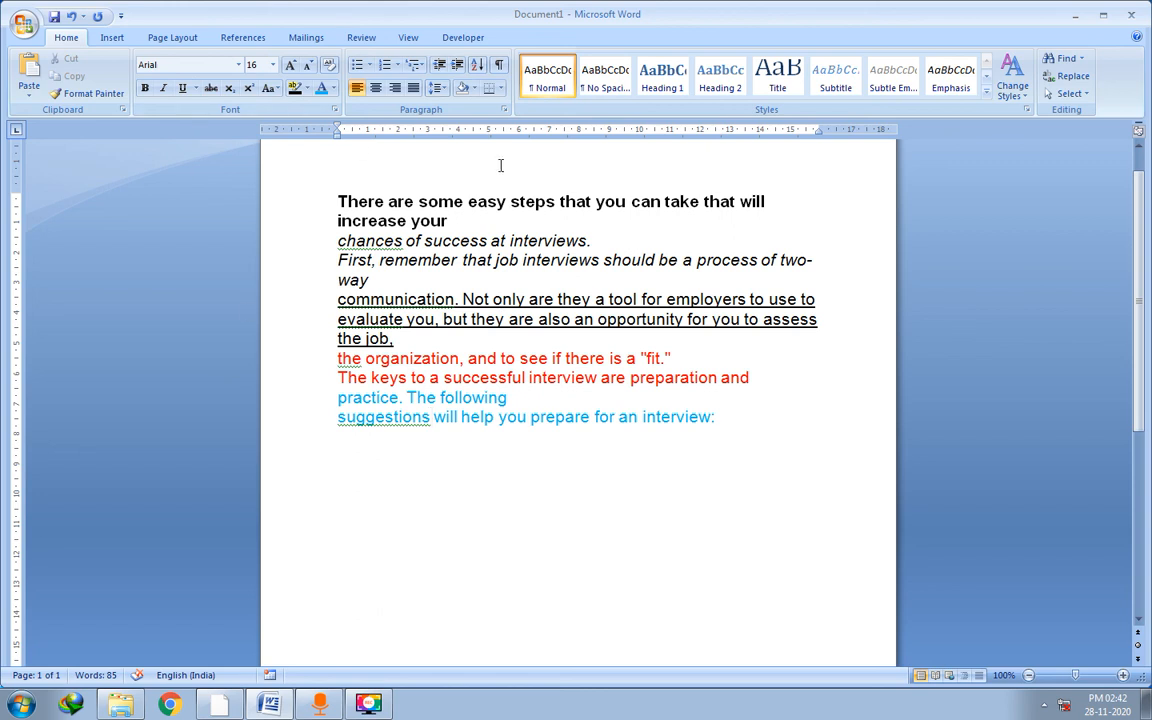